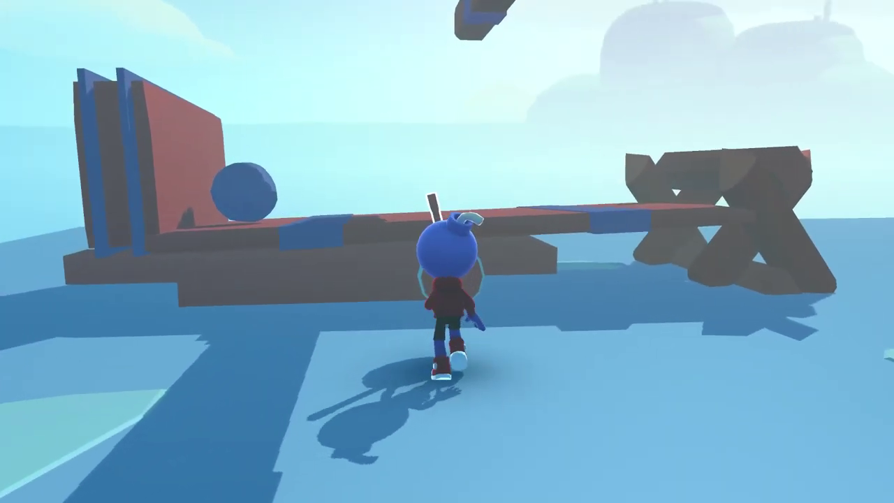
- Step away from the catapult in the play test and watch its shot travel toward the castle
{"action": "key", "text": "s"}
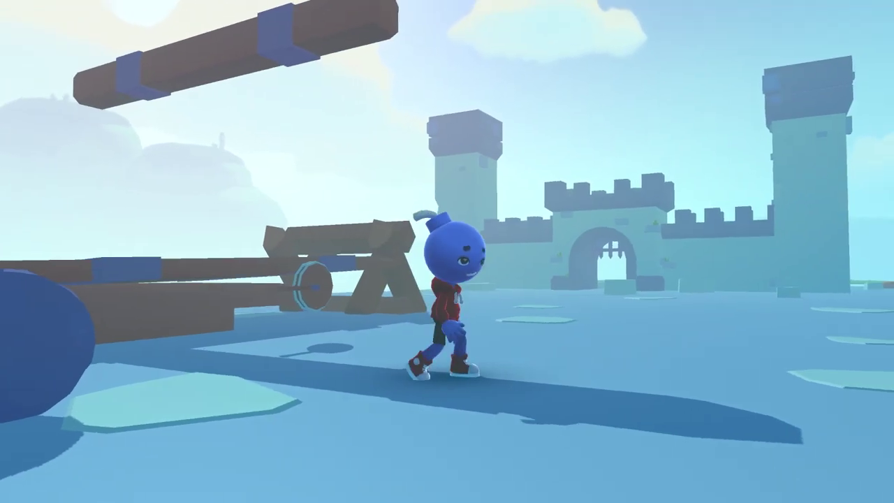
{"action": "key", "text": "w"}
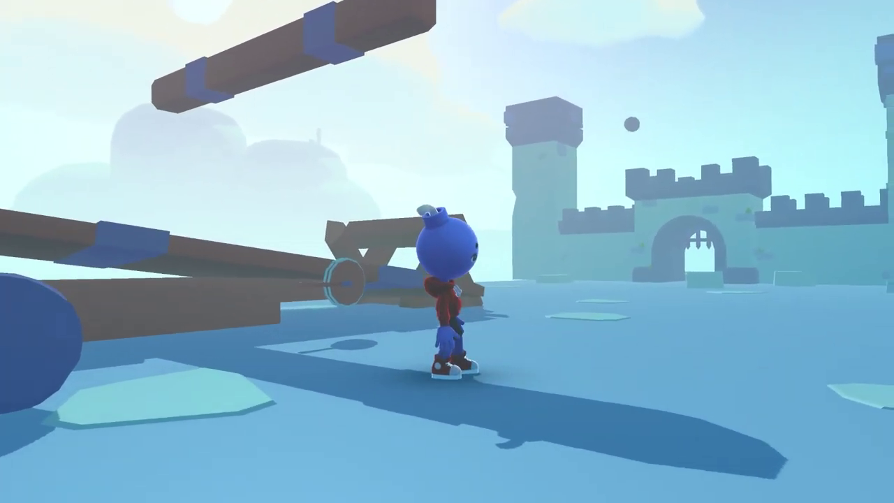
{"action": "key", "text": "w"}
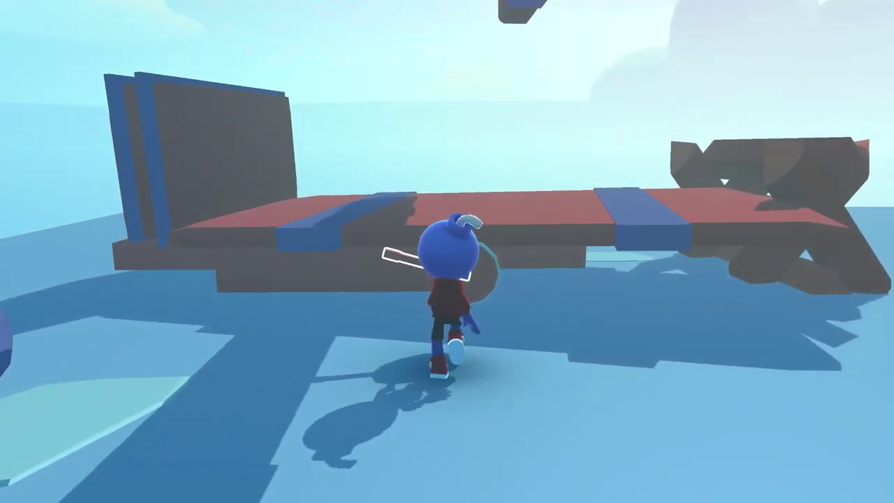
- Reset the catapult with its lever and load a blue ball onto the launch platform
{"action": "key", "text": "w"}
{"action": "key", "text": "e"}
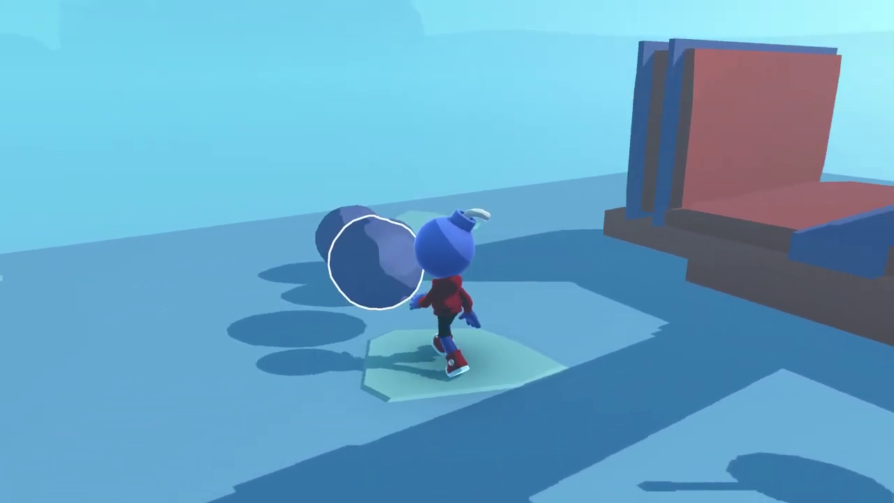
{"action": "key", "text": "space"}
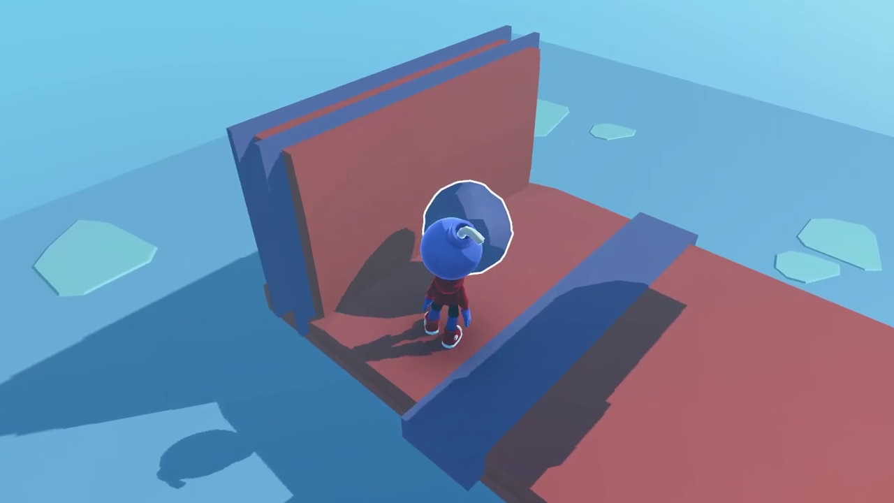
{"action": "key", "text": "s"}
{"action": "key", "text": "d"}
{"action": "key", "text": "e"}
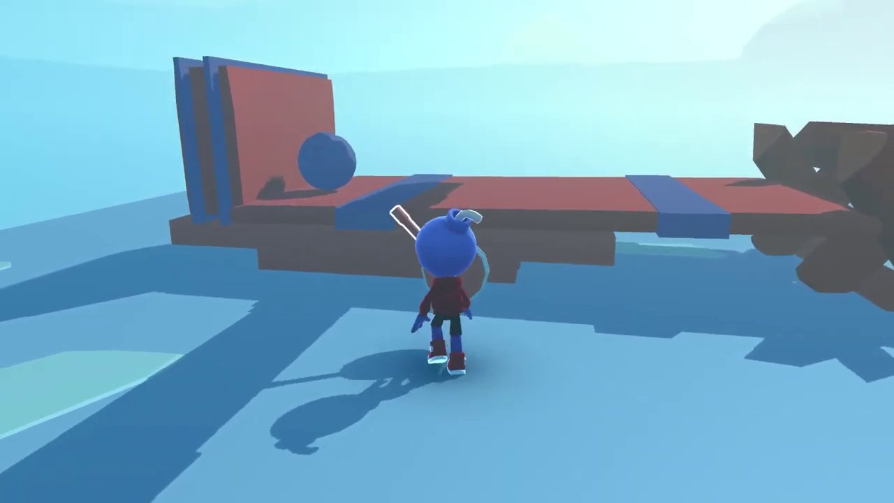
- Watch the loaded catapult fire toward the castle from beside it, and return to the lever
{"action": "key", "text": "s"}
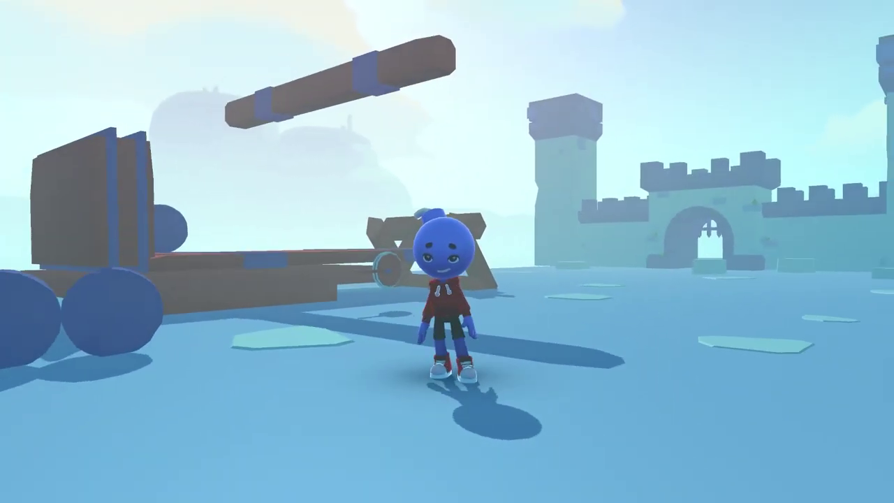
{"action": "key", "text": "d"}
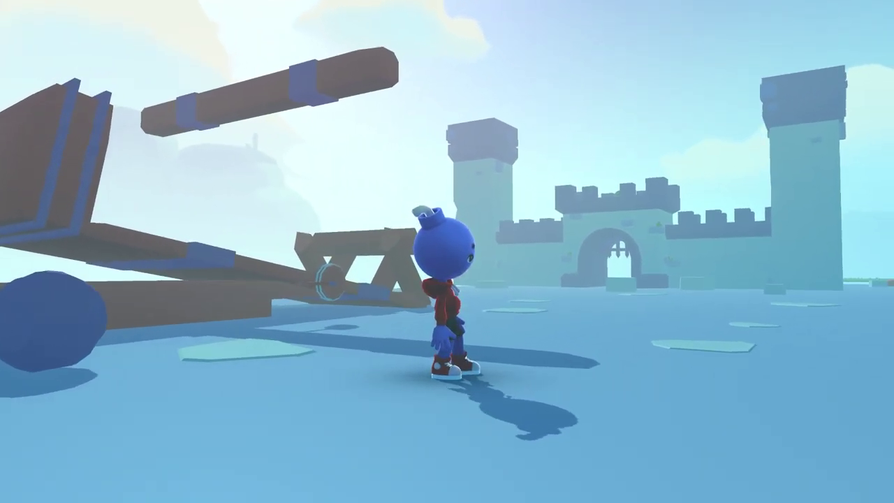
{"action": "key", "text": "w"}
{"action": "key", "text": "w"}
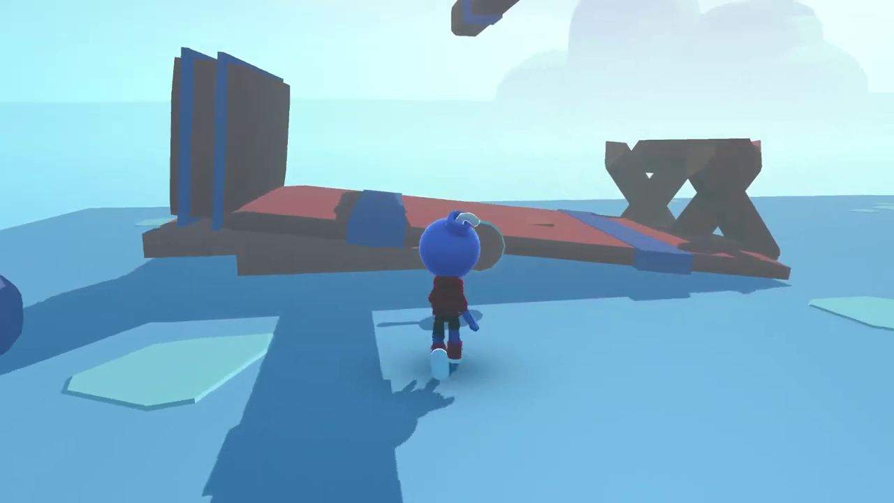
- Reset the catapult again and place another blue ball on its launch platform
{"action": "key", "text": "w"}
{"action": "key", "text": "e"}
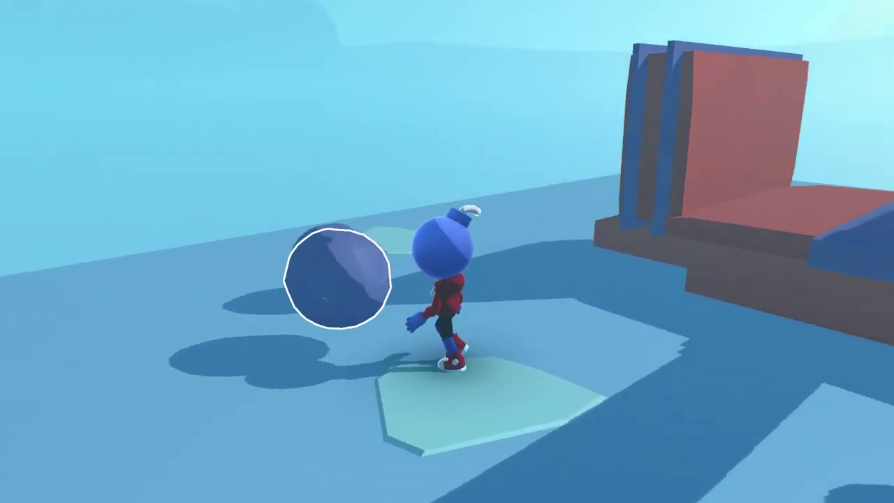
{"action": "key", "text": "space"}
{"action": "key", "text": "w"}
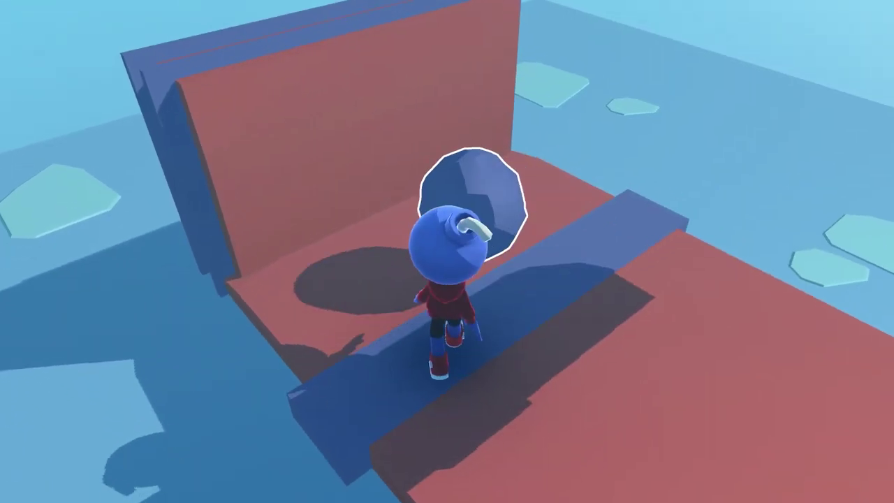
{"action": "key", "text": "e"}
- Fire the catapult with the lever, watch the ball's flight toward the castle, and go back to the lever
{"action": "key", "text": "s"}
{"action": "key", "text": "w"}
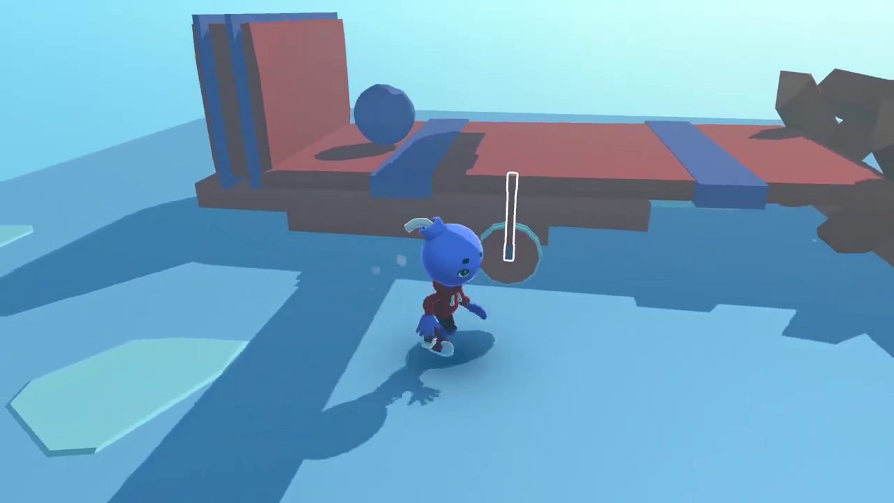
{"action": "key", "text": "e"}
{"action": "key", "text": "s"}
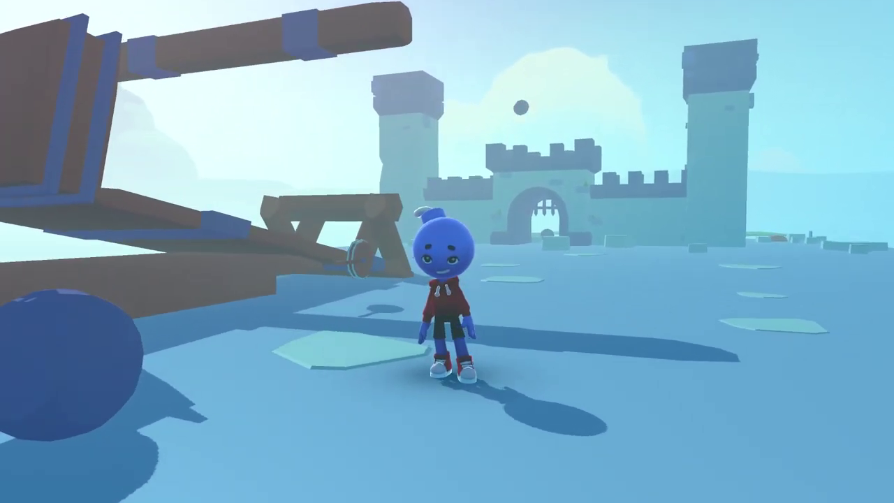
{"action": "key", "text": "w"}
{"action": "key", "text": "w"}
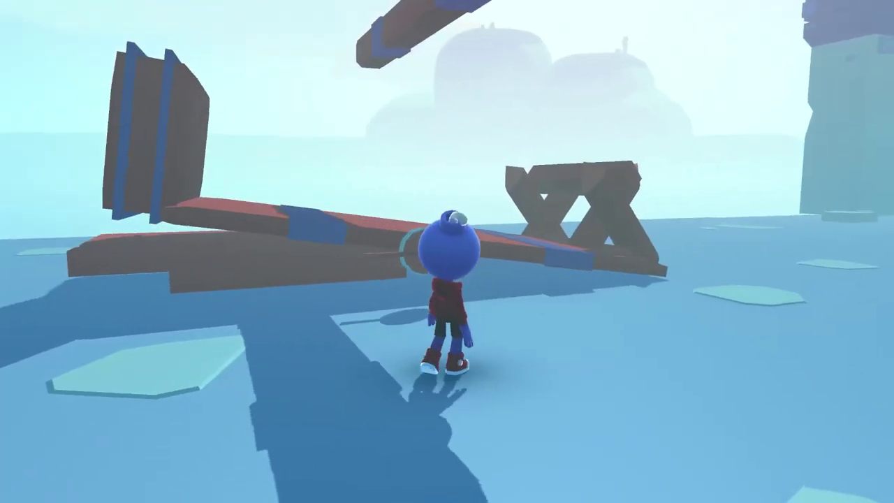
{"action": "key", "text": "s"}
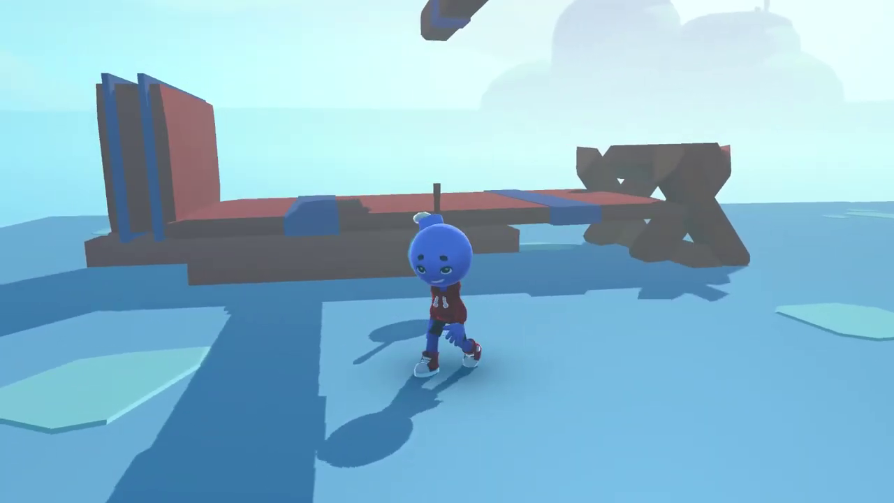
- End the play test and examine the catapult's launch platform and crossed support frame in the editor
{"action": "key", "text": "Escape"}
{"action": "left_click", "coordinate": [156, 221]}
{"action": "right_click_drag", "start_coordinate": [447, 252], "coordinate": [449, 294]}
{"action": "key", "text": "w"}
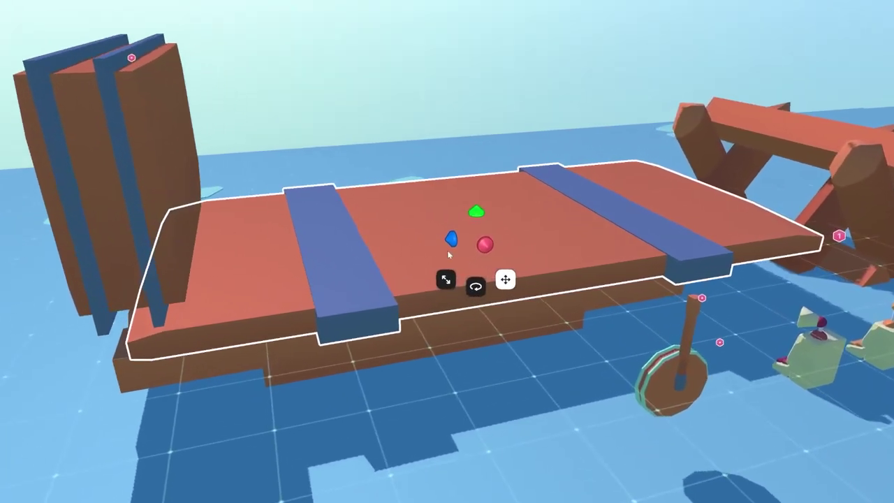
{"action": "key", "text": "d"}
{"action": "left_click", "coordinate": [574, 170]}
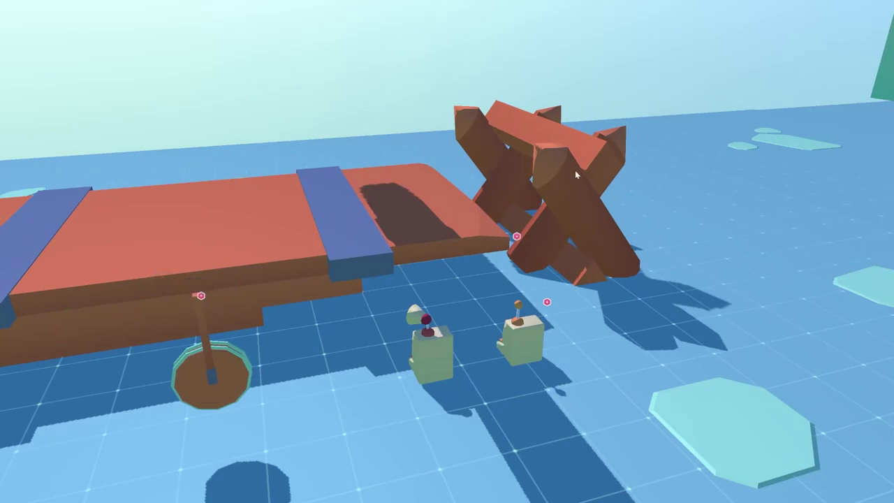
{"action": "key", "text": "d"}
{"action": "key", "text": "d"}
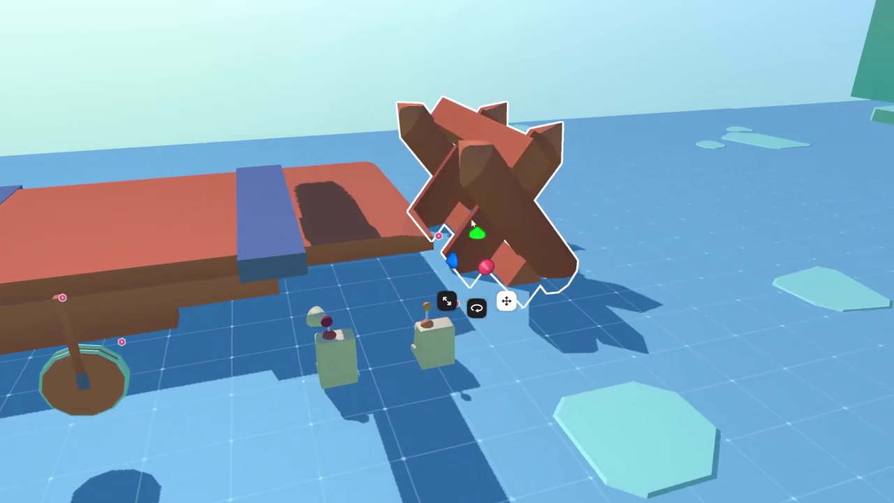
{"action": "key", "text": "a"}
{"action": "key", "text": "s"}
{"action": "right_click_drag", "start_coordinate": [513, 205], "coordinate": [303, 243]}
{"action": "key", "text": "Escape"}
- Examine the banded wooden beam suspended above the catapult
{"action": "right_click_drag", "start_coordinate": [424, 229], "coordinate": [286, 275]}
{"action": "left_click", "coordinate": [507, 173]}
{"action": "mouse_move", "coordinate": [518, 132]}
{"action": "left_mouse_down"}
{"action": "mouse_move", "coordinate": [534, 47]}
{"action": "mouse_move", "coordinate": [508, 134]}
{"action": "left_mouse_up"}
{"action": "key", "text": "Escape"}
{"action": "right_click_drag", "start_coordinate": [517, 131], "coordinate": [520, 107]}
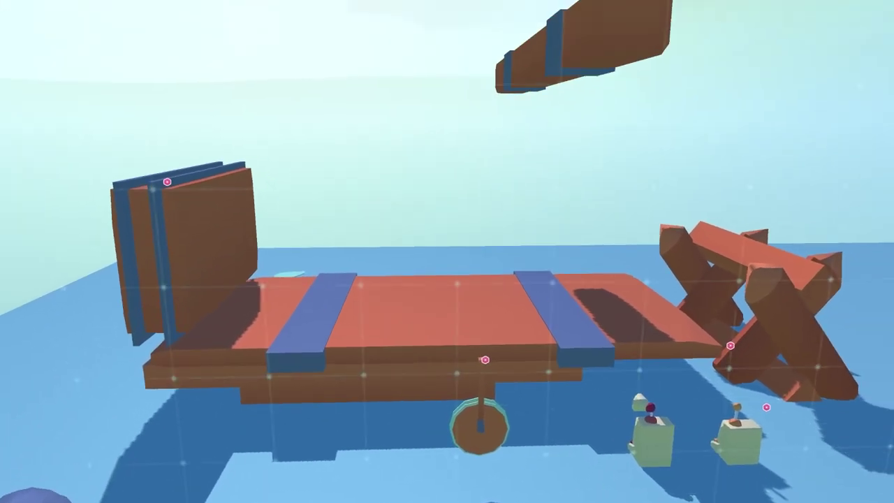
{"action": "left_click", "coordinate": [557, 63]}
{"action": "key", "text": "a"}
{"action": "key", "text": "w"}
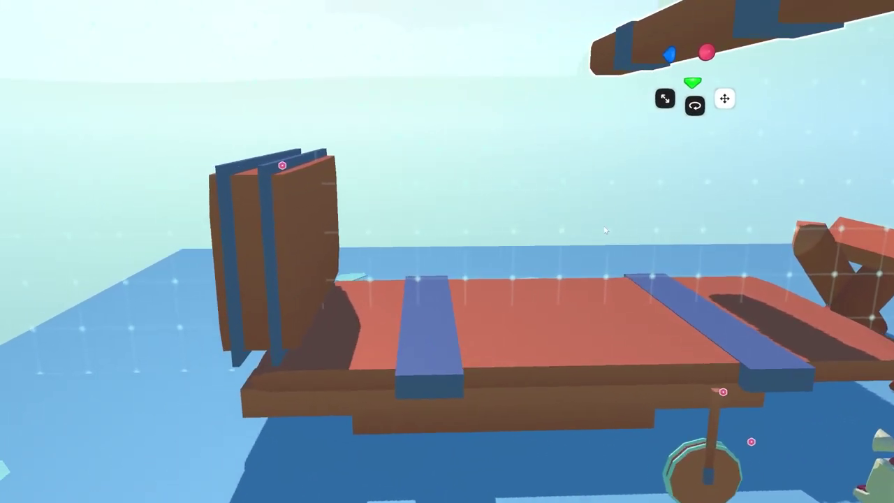
{"action": "key", "text": "d"}
{"action": "key", "text": "s"}
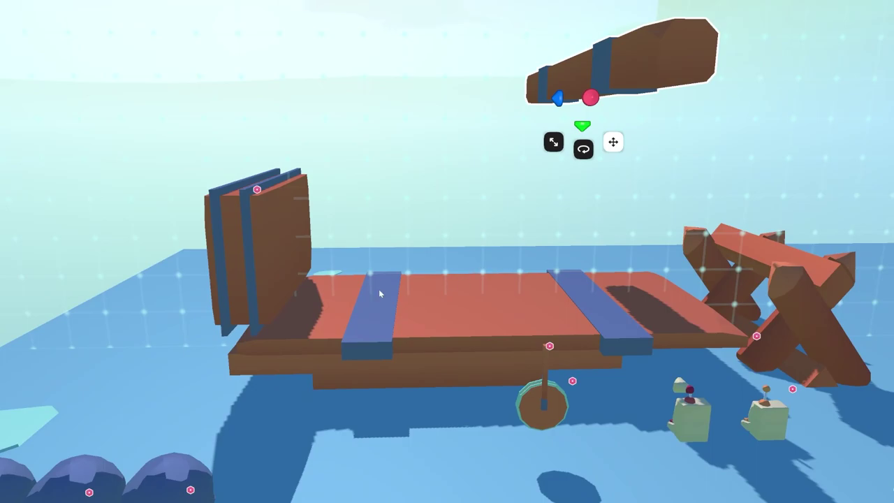
- Compare the catapult's launch platform with the suspended beam above it
{"action": "left_click", "coordinate": [381, 293]}
{"action": "left_click", "coordinate": [377, 306]}
{"action": "key", "text": "w"}
{"action": "key", "text": "s"}
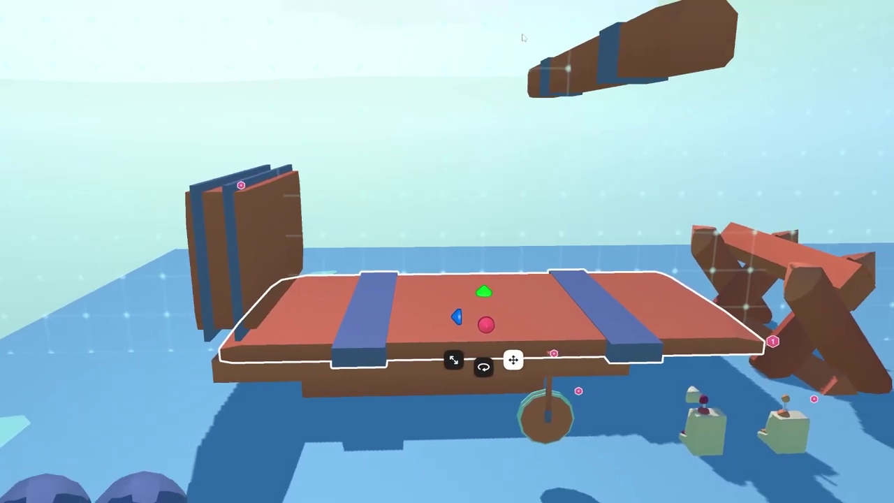
{"action": "key", "text": "d"}
{"action": "key", "text": "s"}
{"action": "key", "text": "w"}
{"action": "left_click", "coordinate": [471, 69]}
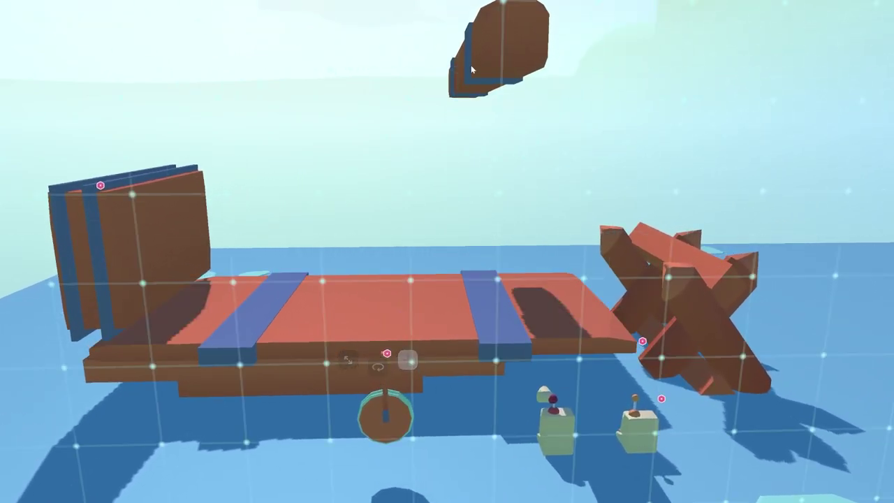
{"action": "key", "text": "a"}
{"action": "key", "text": "w"}
{"action": "right_click_drag", "start_coordinate": [551, 197], "coordinate": [284, 221]}
{"action": "key", "text": "a"}
- Examine the catapult's upright backboard, the suspended beam and the lever's wheel
{"action": "left_click", "coordinate": [283, 220]}
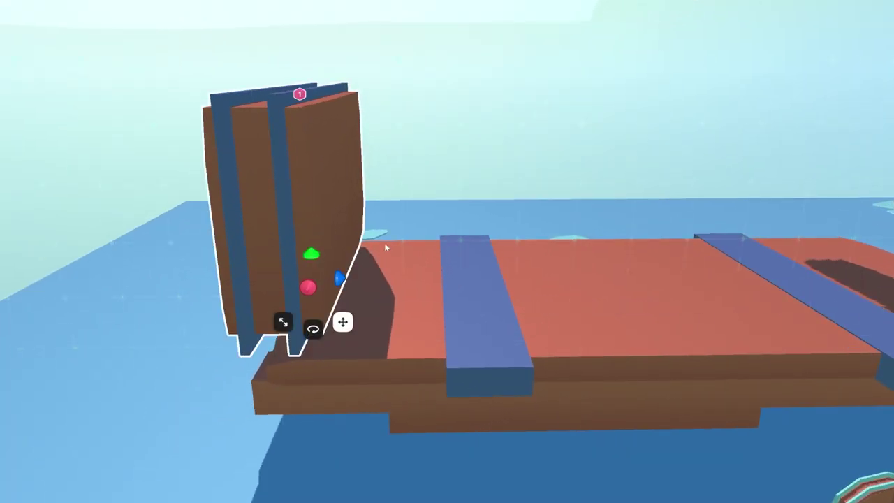
{"action": "key", "text": "s"}
{"action": "key", "text": "w"}
{"action": "right_click_drag", "start_coordinate": [373, 243], "coordinate": [453, 252]}
{"action": "key", "text": "a"}
{"action": "left_click", "coordinate": [576, 66]}
{"action": "key", "text": "d"}
{"action": "left_click", "coordinate": [534, 412]}
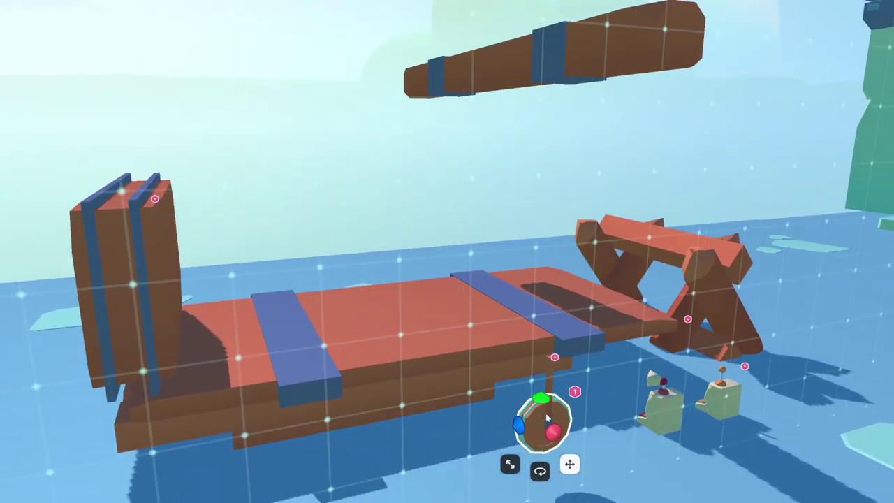
- Open the launch platform's logic and expand the Wait and Add Impulse blocks under the fire event
{"action": "key", "text": "w"}
{"action": "right_click_drag", "start_coordinate": [502, 253], "coordinate": [446, 251]}
{"action": "left_click", "coordinate": [382, 247]}
{"action": "key", "text": "w"}
{"action": "left_click", "coordinate": [420, 355]}
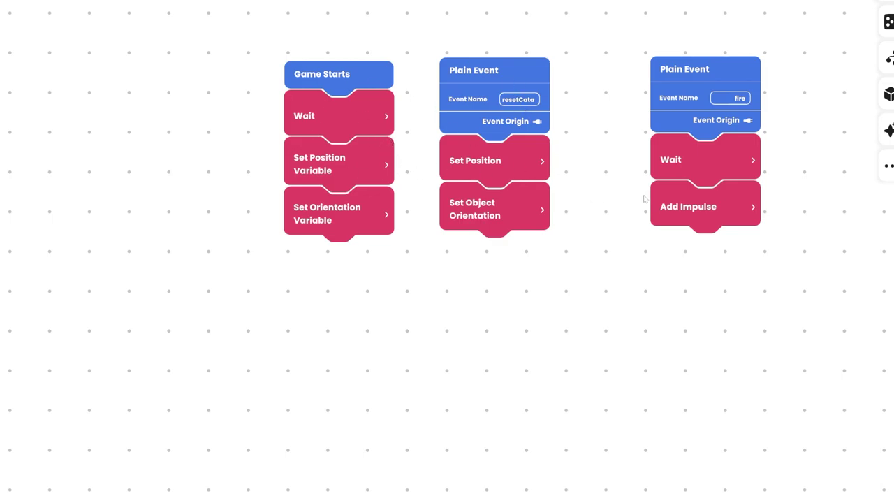
{"action": "left_click", "coordinate": [752, 162]}
{"action": "left_click", "coordinate": [751, 240]}
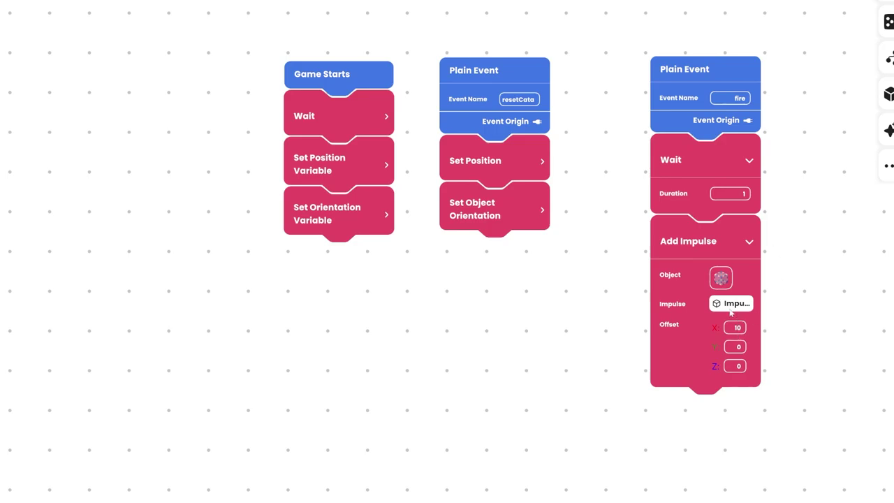
- Inspect the Impulse variable feeding the Add Impulse block, and return to the scene
{"action": "left_click", "coordinate": [729, 307]}
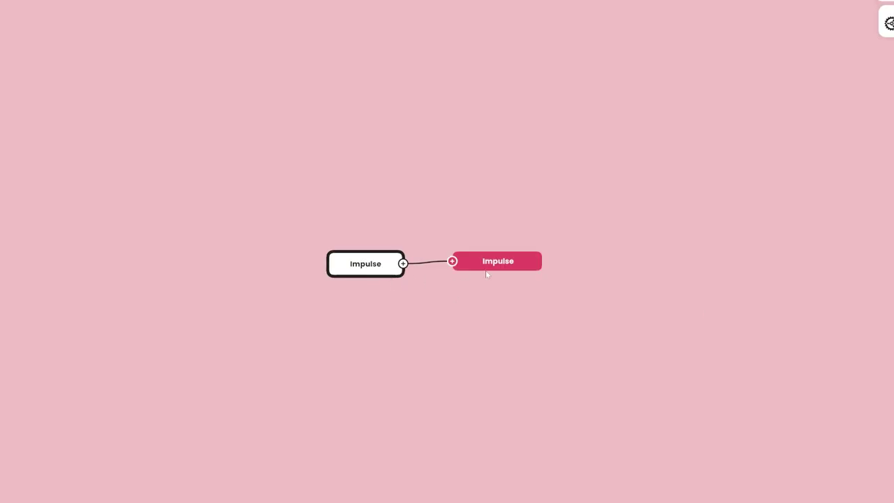
{"action": "left_click", "coordinate": [332, 129]}
{"action": "key", "text": "Escape"}
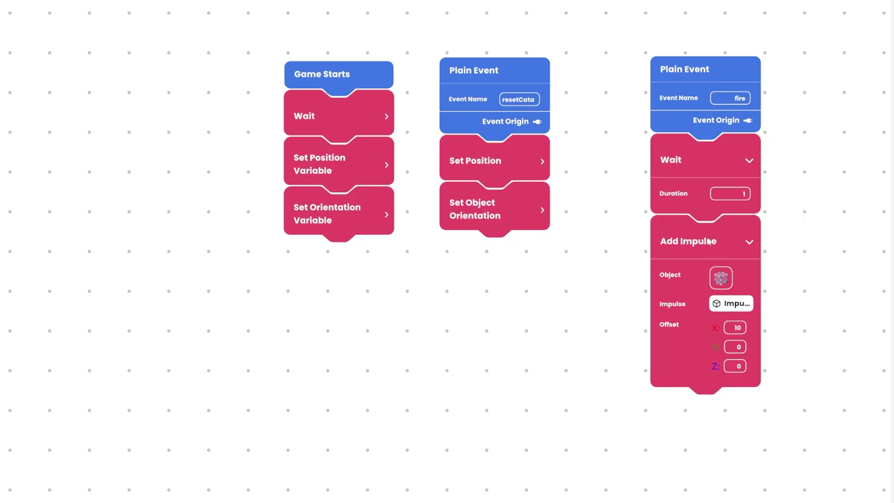
{"action": "left_click_drag", "start_coordinate": [793, 211], "coordinate": [628, 225]}
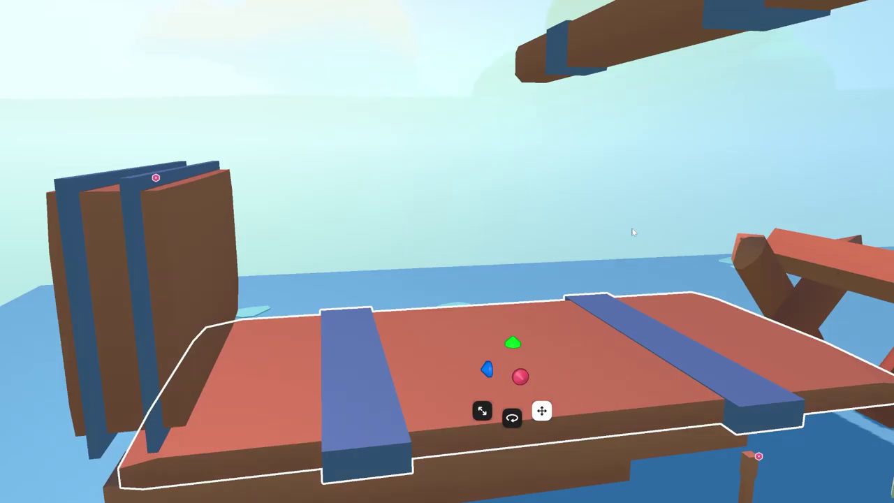
- Delete the Impulse variable node and the Add Impulse block from the launch platform's fire event
{"action": "key", "text": "w"}
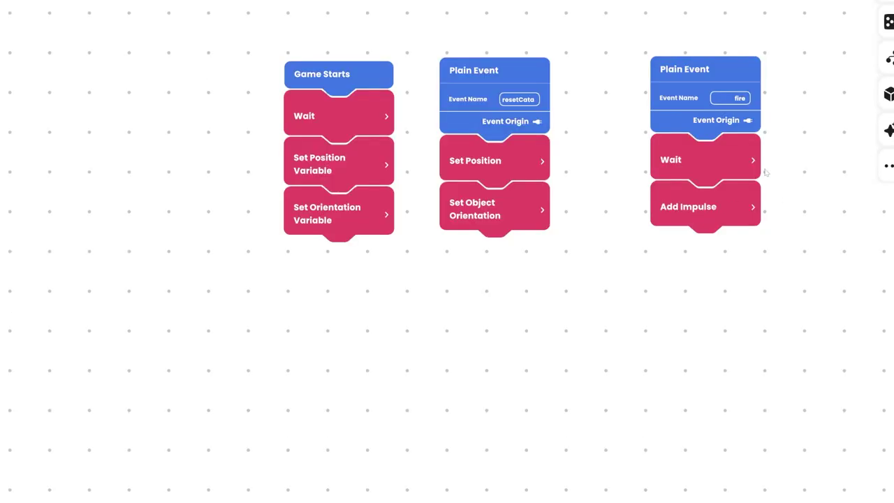
{"action": "left_click", "coordinate": [758, 213]}
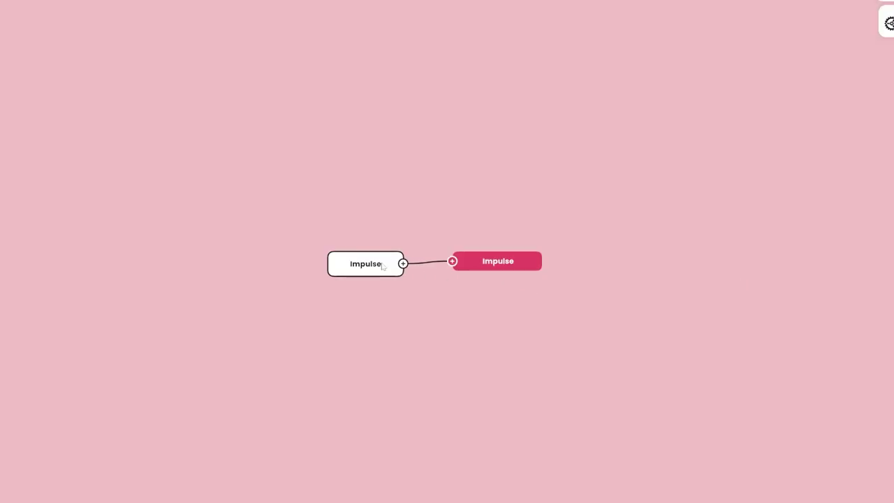
{"action": "left_click", "coordinate": [382, 266]}
{"action": "key", "text": "Delete"}
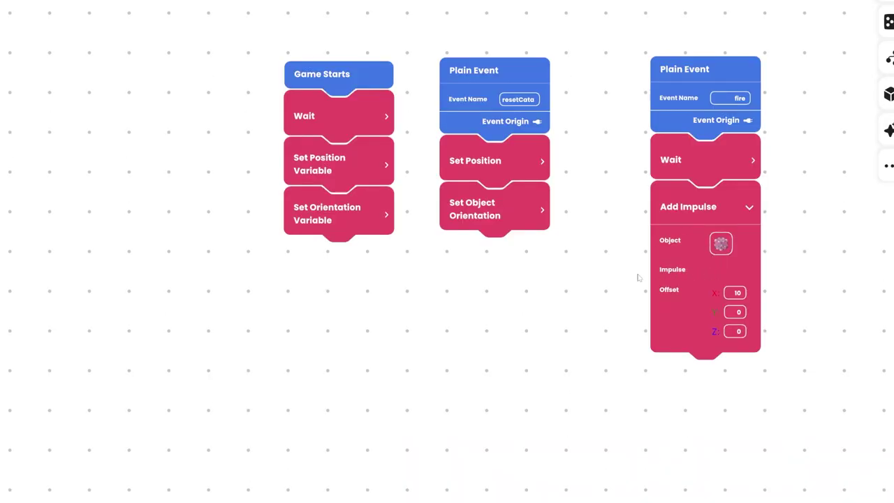
{"action": "left_click", "coordinate": [680, 208]}
{"action": "key", "text": "Delete"}
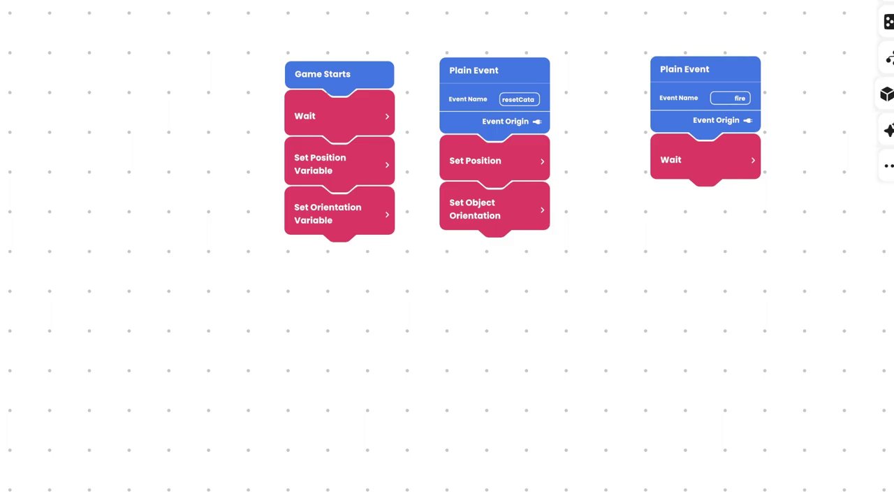
- Attach a new Add Impulse block below Wait in the fire event and expand its settings
{"action": "left_click_drag", "start_coordinate": [859, 500], "coordinate": [706, 213]}
{"action": "left_click", "coordinate": [752, 215]}
{"action": "left_click_drag", "start_coordinate": [805, 329], "coordinate": [720, 285]}
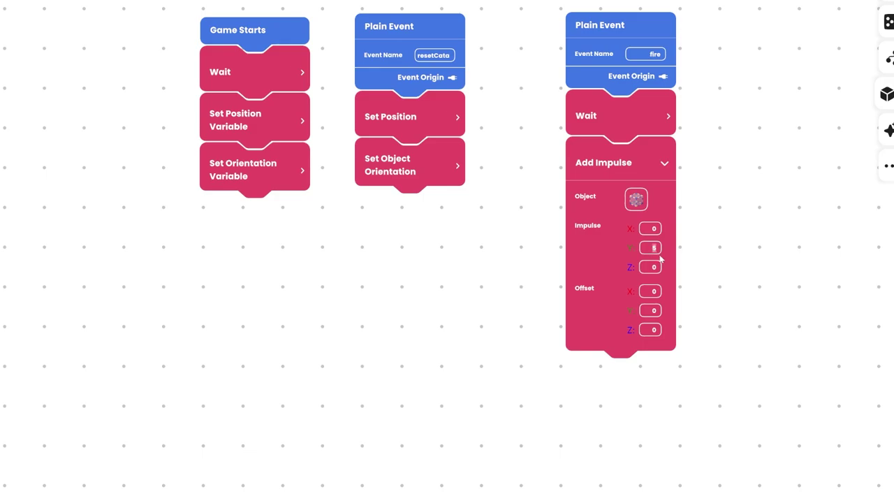
- Open the Add Impulse block's Y impulse for editing, and play-test the catapult by using its firing lever and climbing onto the platform
{"action": "left_click_drag", "start_coordinate": [703, 255], "coordinate": [706, 256]}
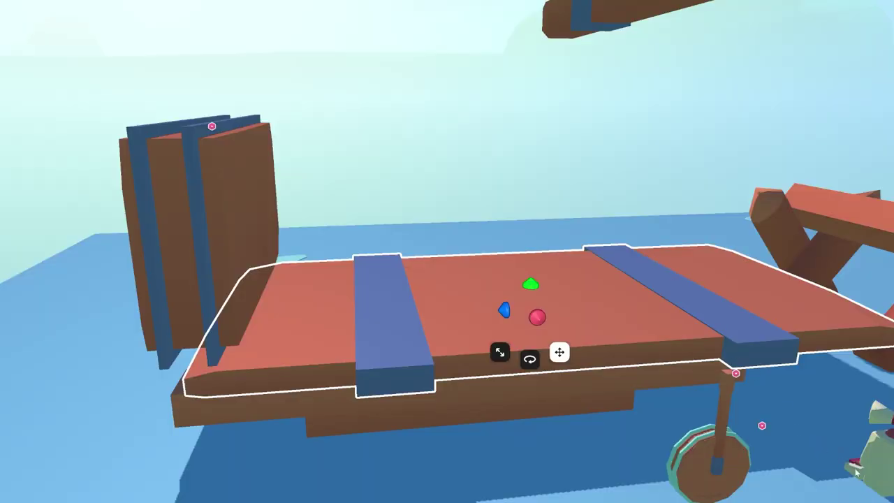
{"action": "left_click_drag", "start_coordinate": [531, 285], "coordinate": [511, 275]}
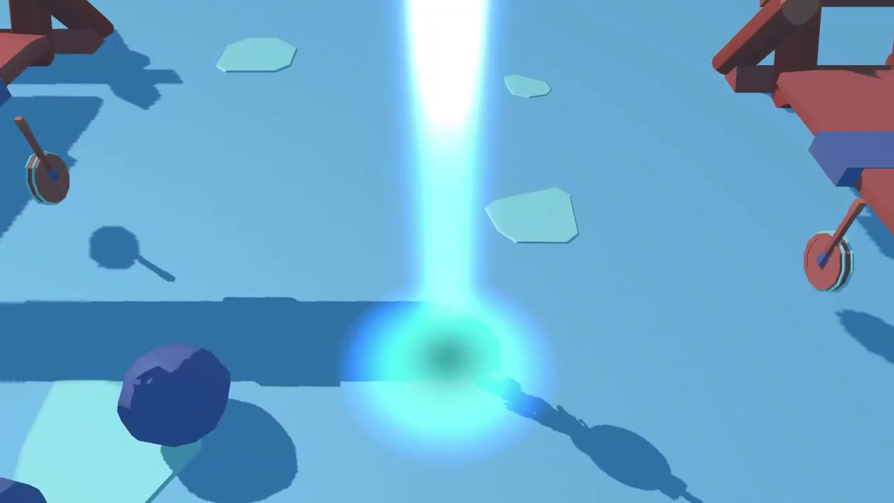
{"action": "key", "text": "w"}
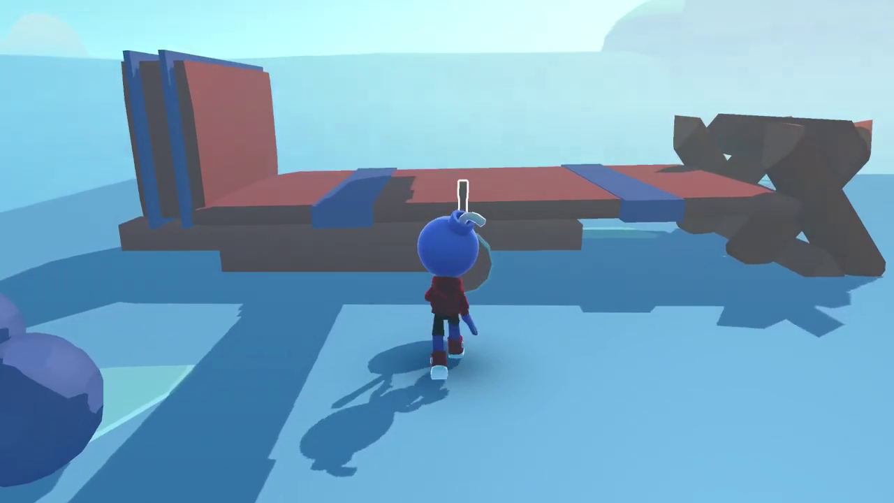
{"action": "key", "text": "e"}
{"action": "key", "text": "s"}
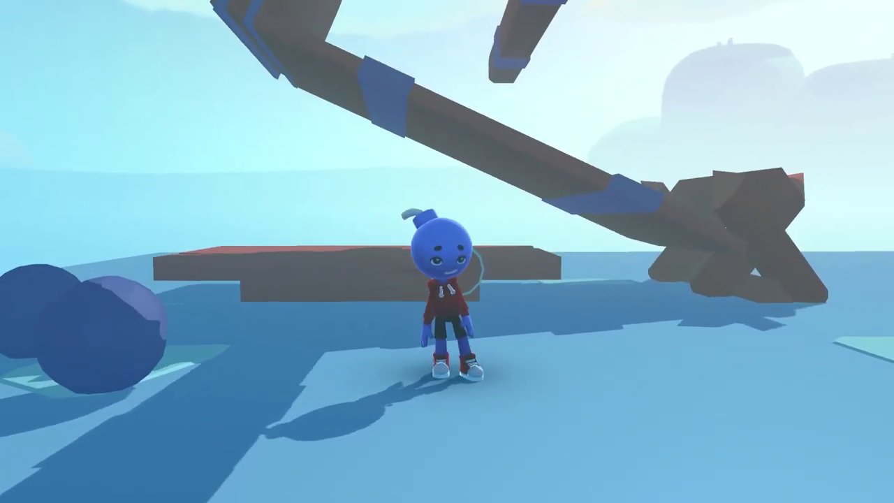
{"action": "key", "text": "w"}
{"action": "key", "text": "space"}
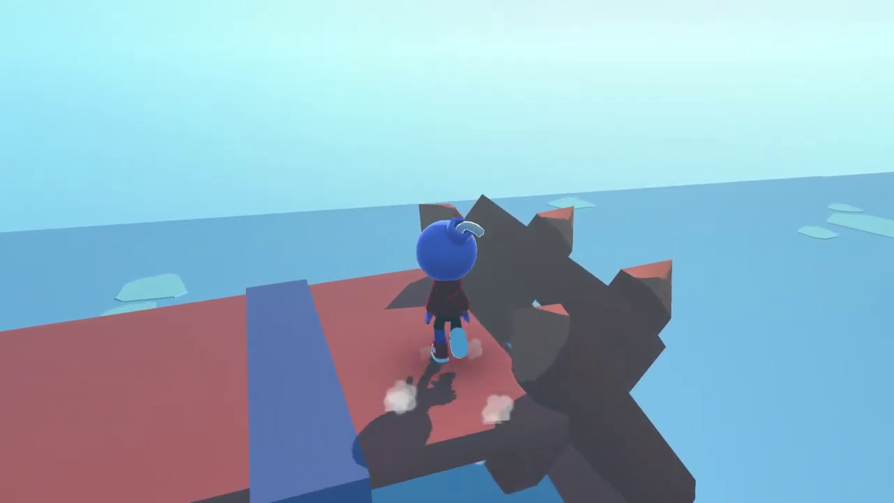
{"action": "key", "text": "a"}
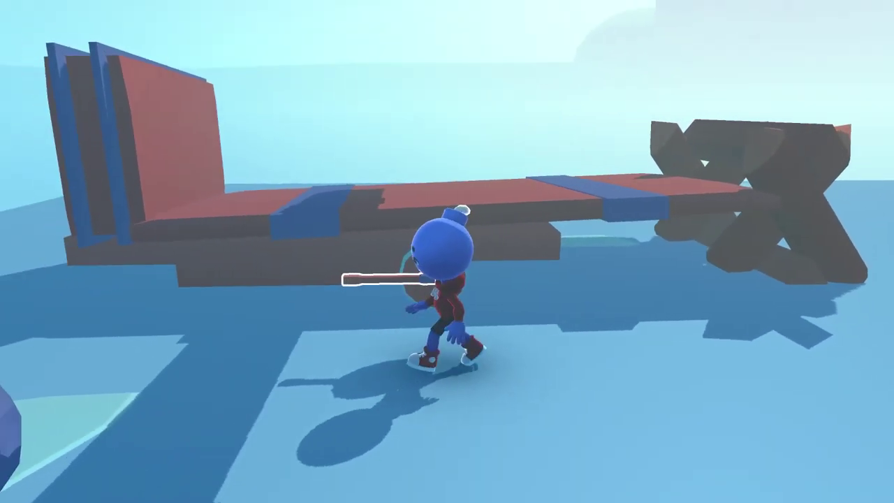
- Move the wooden trestle away from the end of the launch platform and play-test the catapult
{"action": "key", "text": "Escape"}
{"action": "left_click", "coordinate": [189, 222]}
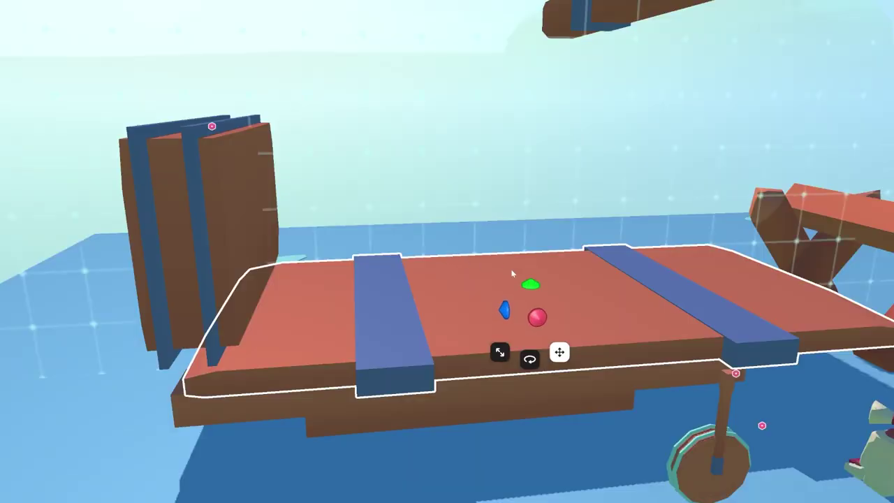
{"action": "key", "text": "d"}
{"action": "left_click", "coordinate": [616, 263]}
{"action": "left_click_drag", "start_coordinate": [572, 335], "coordinate": [690, 327]}
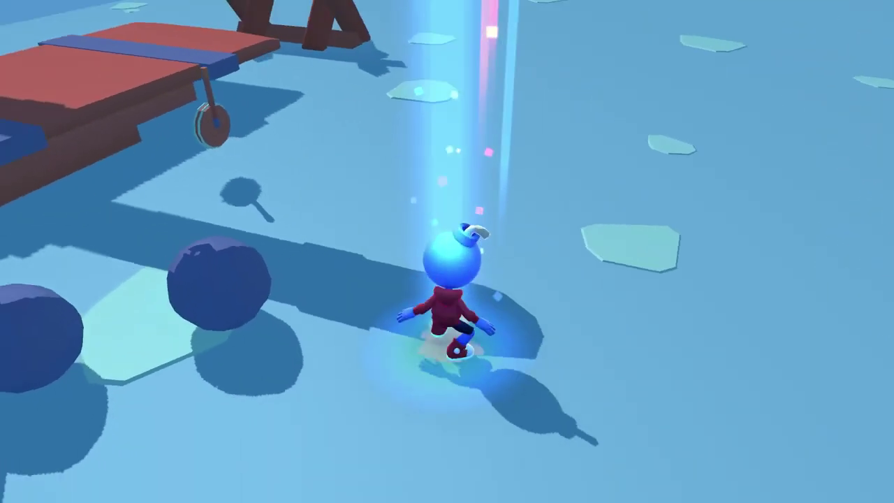
{"action": "key", "text": "w"}
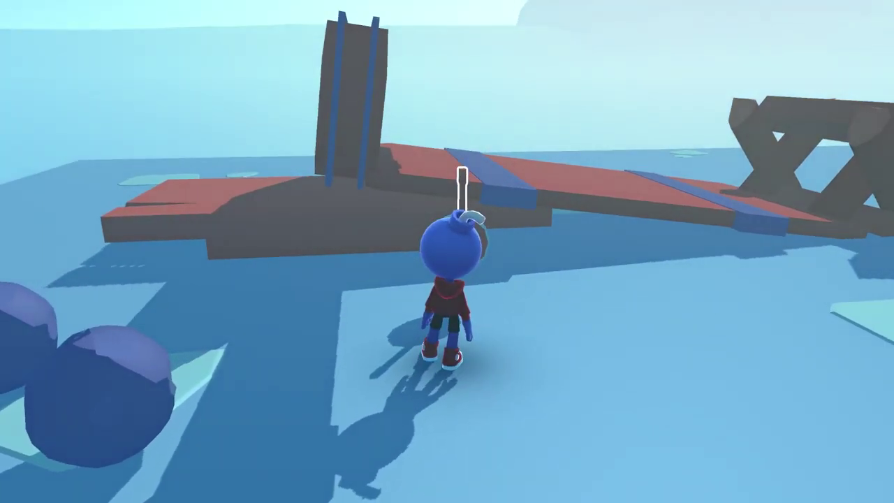
- Delete the wooden base beneath the launch platform and play-test the catapult without it
{"action": "key", "text": "Escape"}
{"action": "left_click", "coordinate": [170, 225]}
{"action": "key", "text": "a"}
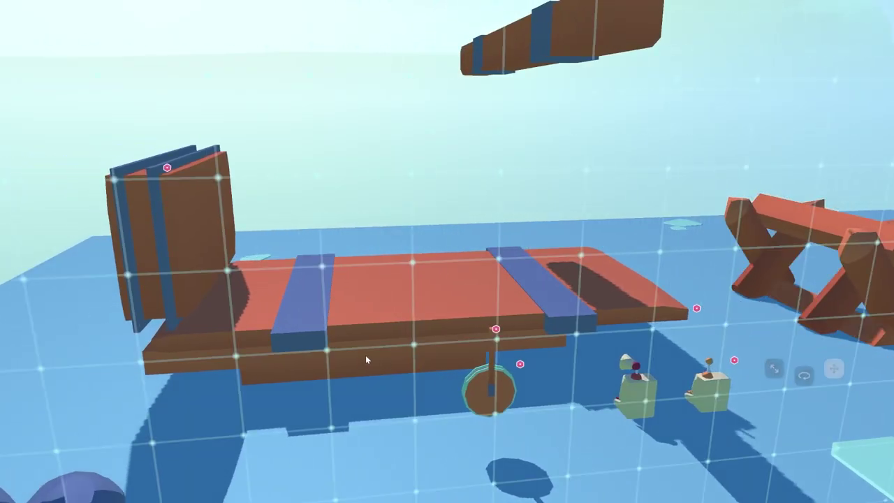
{"action": "left_click", "coordinate": [381, 357]}
{"action": "key", "text": "Delete"}
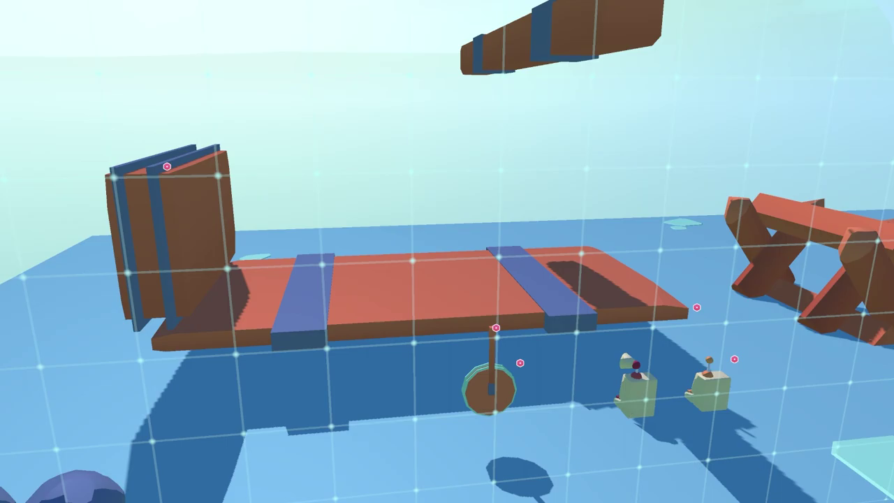
{"action": "key", "text": "w"}
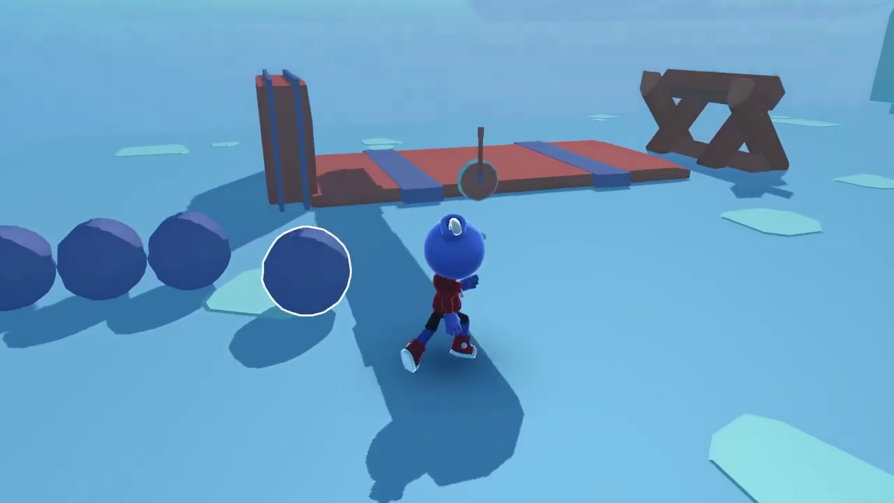
{"action": "key", "text": "w"}
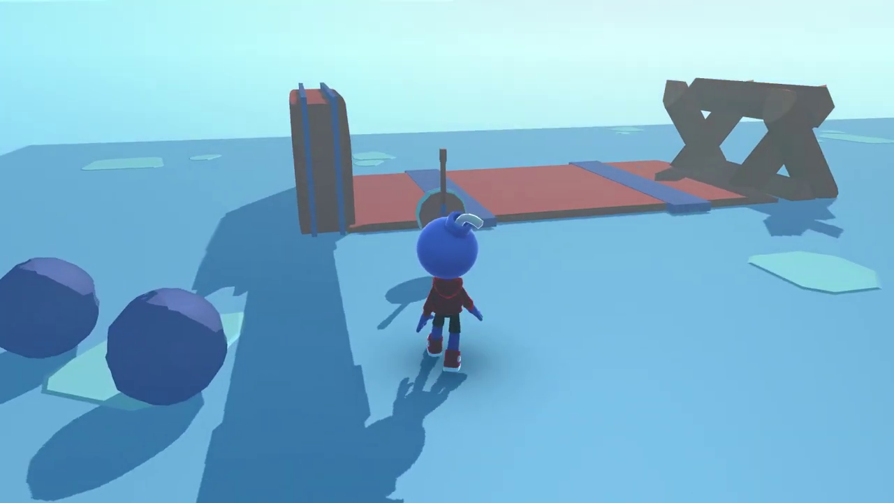
- Move the backboard away from the launch platform and inspect the Target of the Attach To Object block in its logic
{"action": "key", "text": "Escape"}
{"action": "left_click", "coordinate": [157, 223]}
{"action": "left_click", "coordinate": [159, 238]}
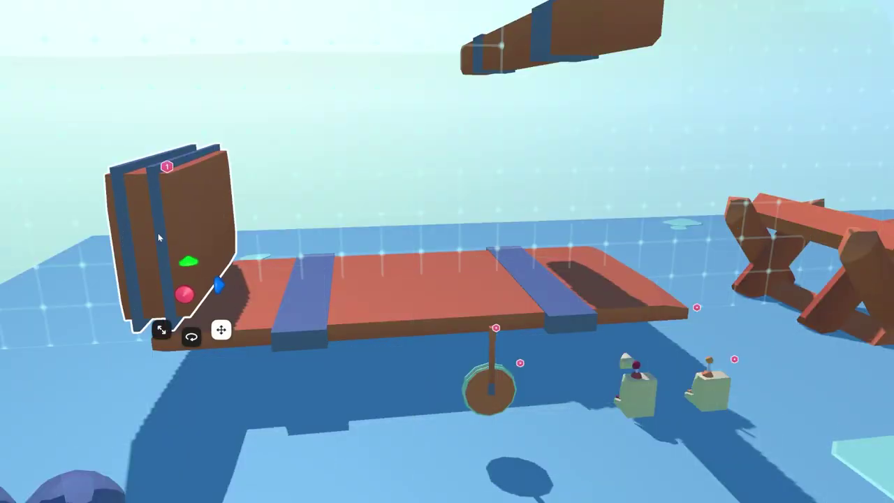
{"action": "left_click_drag", "start_coordinate": [218, 285], "coordinate": [79, 291]}
{"action": "left_click", "coordinate": [23, 337]}
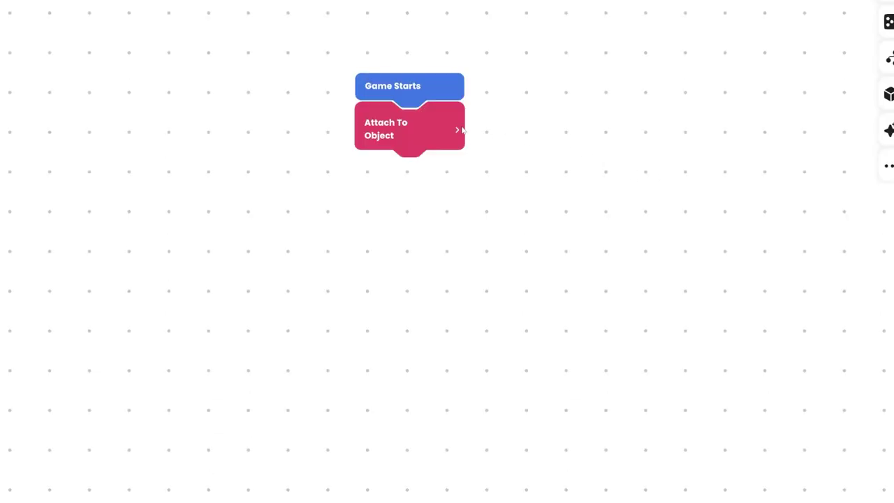
{"action": "left_click", "coordinate": [457, 130]}
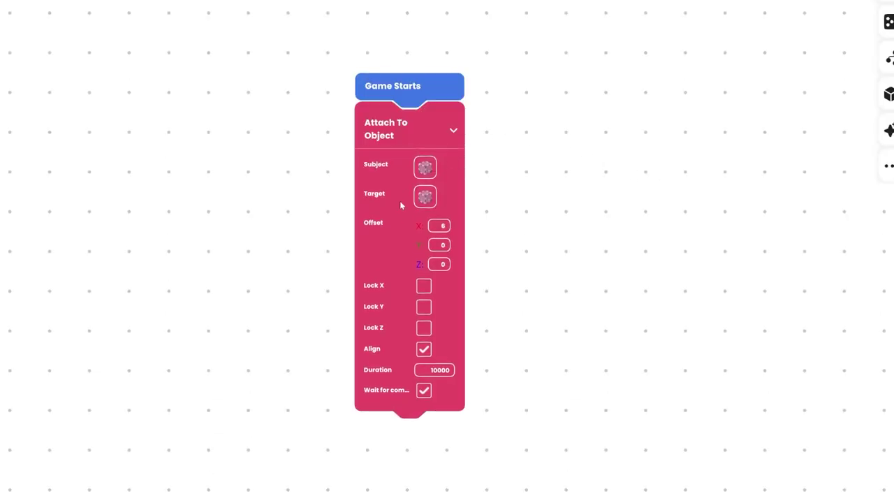
{"action": "left_click", "coordinate": [421, 196]}
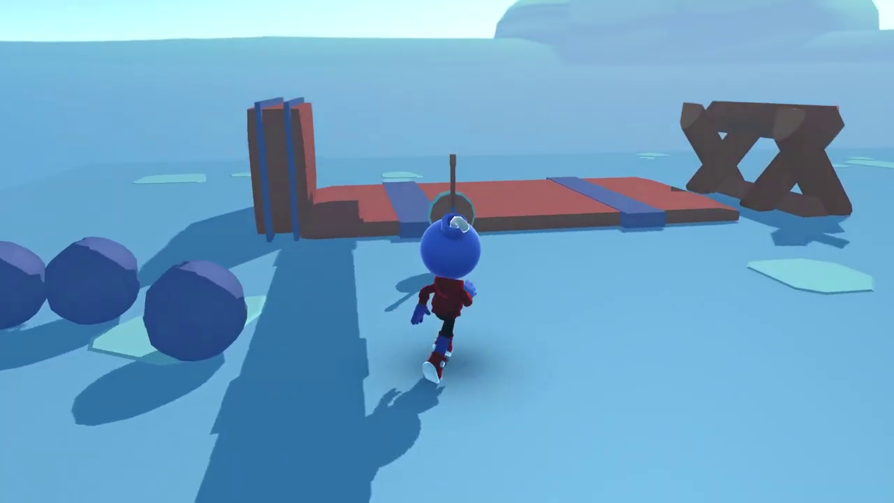
- Return to the backboard's logic and check the Target and Subject objects of its Attach To Object block
{"action": "key", "text": "Escape"}
{"action": "left_click", "coordinate": [193, 217]}
{"action": "left_click", "coordinate": [31, 196]}
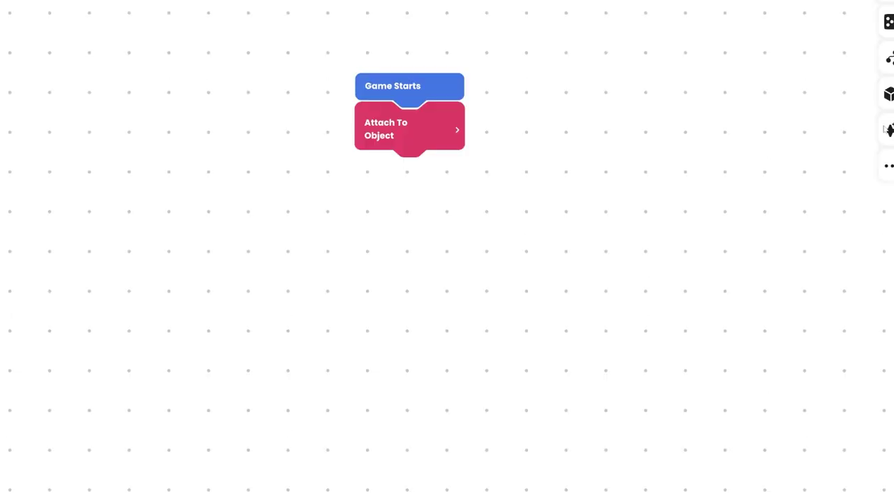
{"action": "left_click", "coordinate": [453, 130]}
{"action": "left_click", "coordinate": [425, 200]}
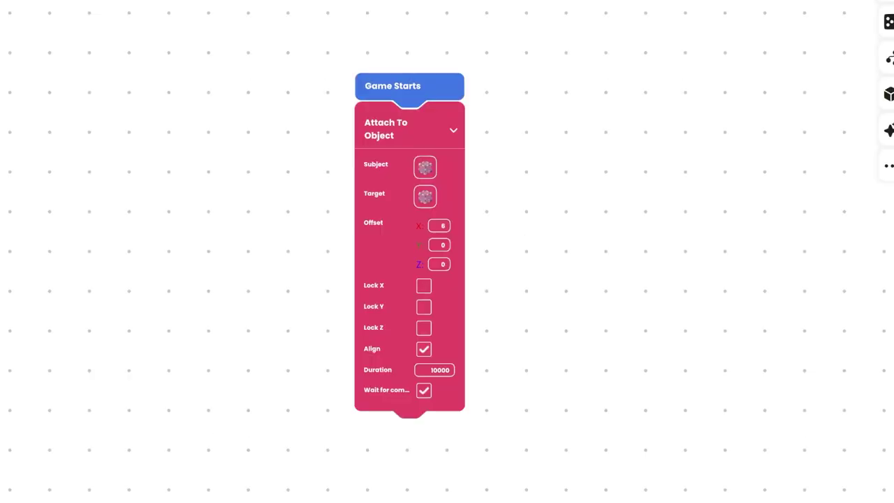
{"action": "left_click", "coordinate": [425, 168]}
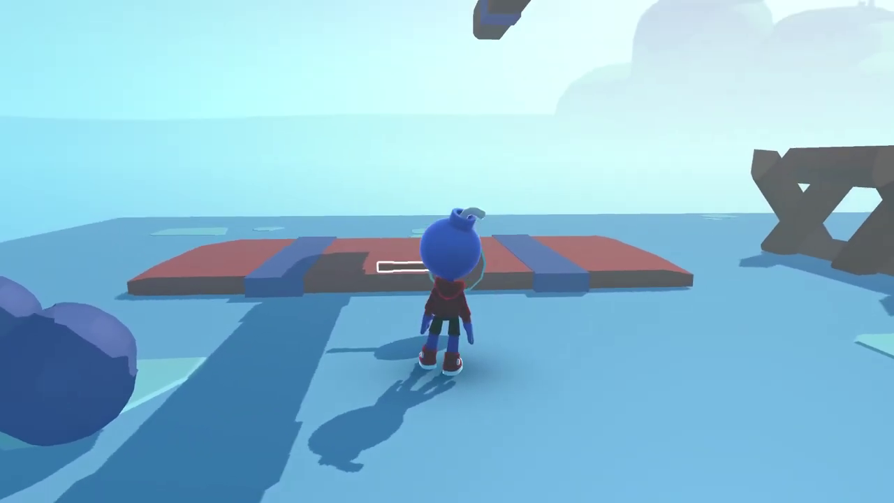
- Test the launch platform in play mode without the backboard attached, and return to the editor
{"action": "key", "text": "s"}
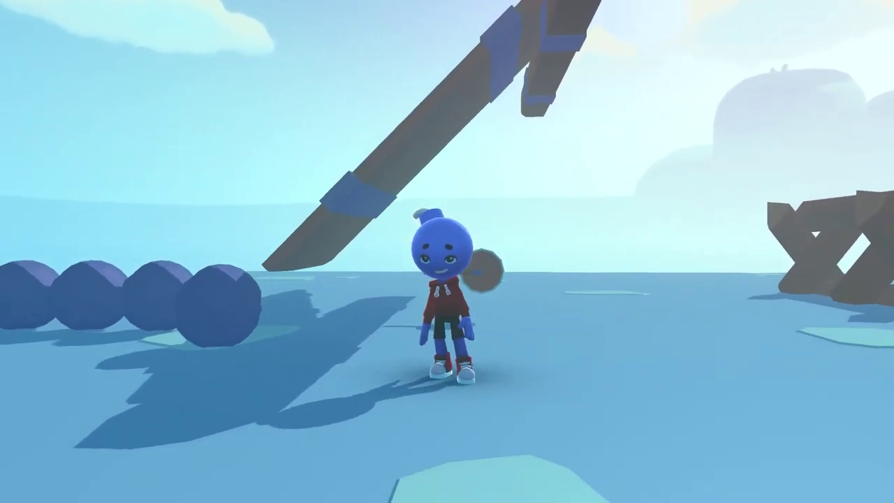
{"action": "key", "text": "a"}
{"action": "key", "text": "w"}
{"action": "key", "text": "Escape"}
{"action": "key", "text": "Return"}
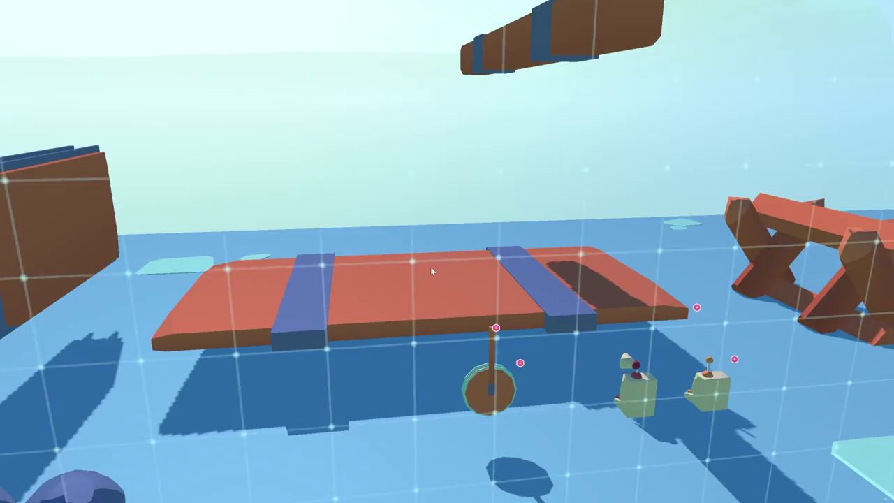
- Undo the recent edits, including the moves of the backboard and the wooden trestle
{"action": "key", "text": "a"}
{"action": "key", "text": "ctrl+z"}
{"action": "key", "text": "ctrl+z"}
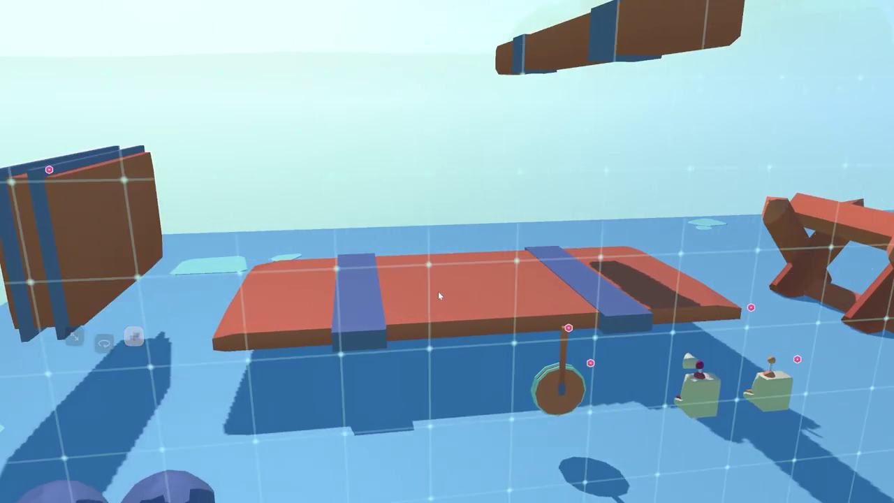
{"action": "key", "text": "ctrl+z"}
{"action": "key", "text": "ctrl+z"}
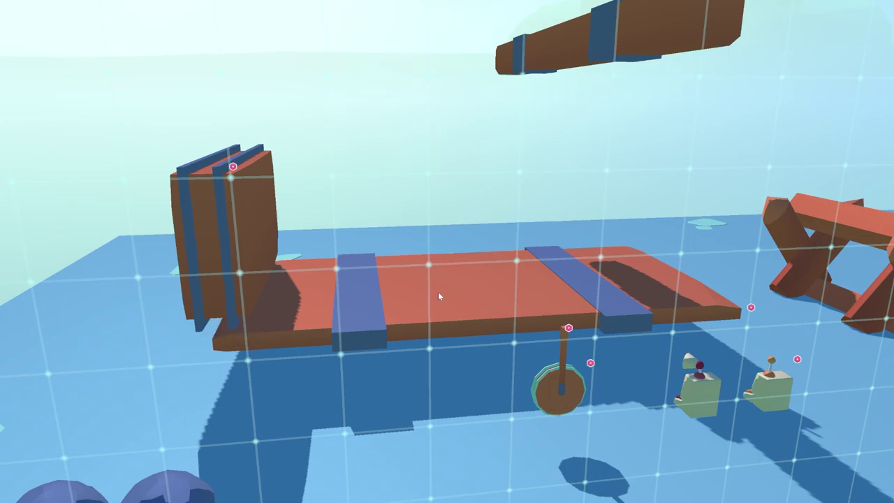
{"action": "key", "text": "ctrl+z"}
{"action": "key", "text": "ctrl+z"}
{"action": "key", "text": "ctrl+z"}
{"action": "key", "text": "ctrl+z"}
{"action": "key", "text": "ctrl+z"}
{"action": "key", "text": "ctrl+z"}
{"action": "key", "text": "ctrl+z"}
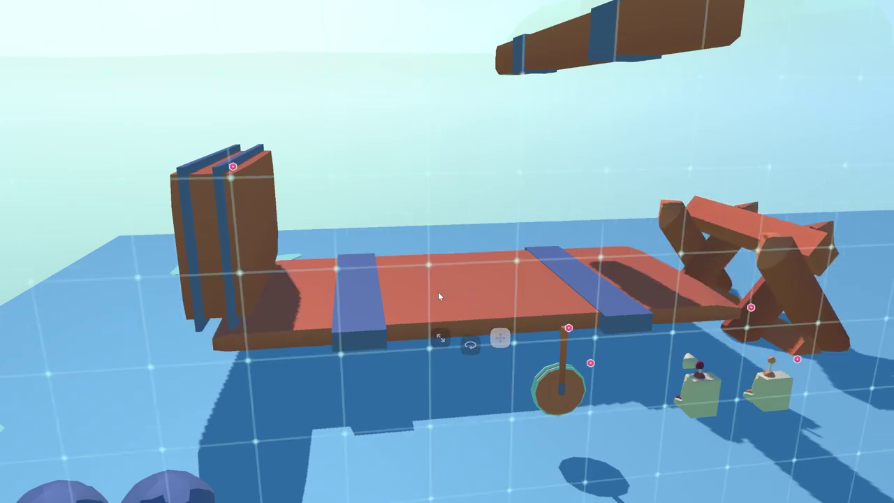
{"action": "key", "text": "ctrl+z"}
{"action": "key", "text": "ctrl+z"}
{"action": "key", "text": "ctrl+z"}
{"action": "key", "text": "ctrl+z"}
{"action": "key", "text": "ctrl+z"}
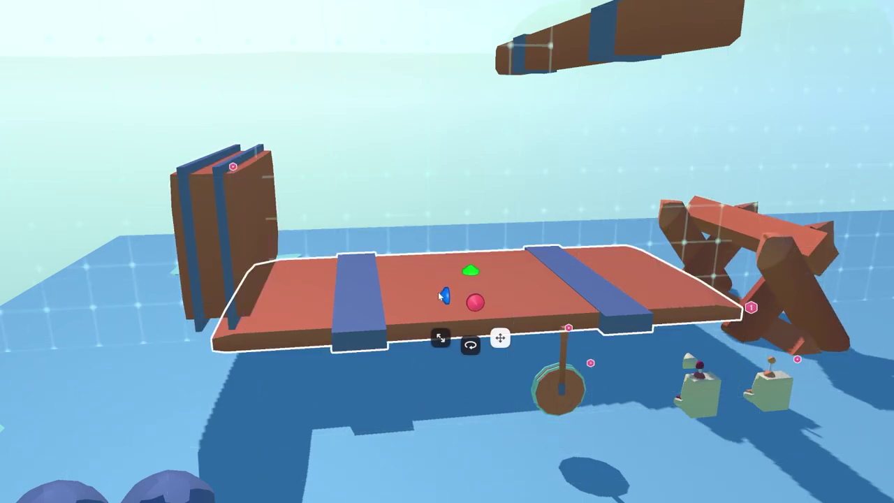
{"action": "key", "text": "ctrl+z"}
{"action": "key", "text": "ctrl+z"}
{"action": "key", "text": "ctrl+z"}
{"action": "key", "text": "ctrl+z"}
{"action": "key", "text": "ctrl+z"}
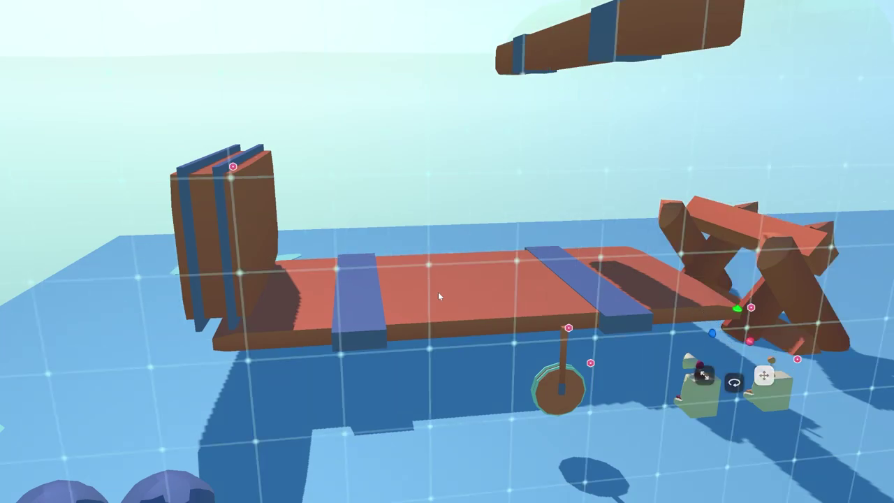
{"action": "key", "text": "ctrl+z"}
{"action": "key", "text": "ctrl+z"}
{"action": "key", "text": "ctrl+z"}
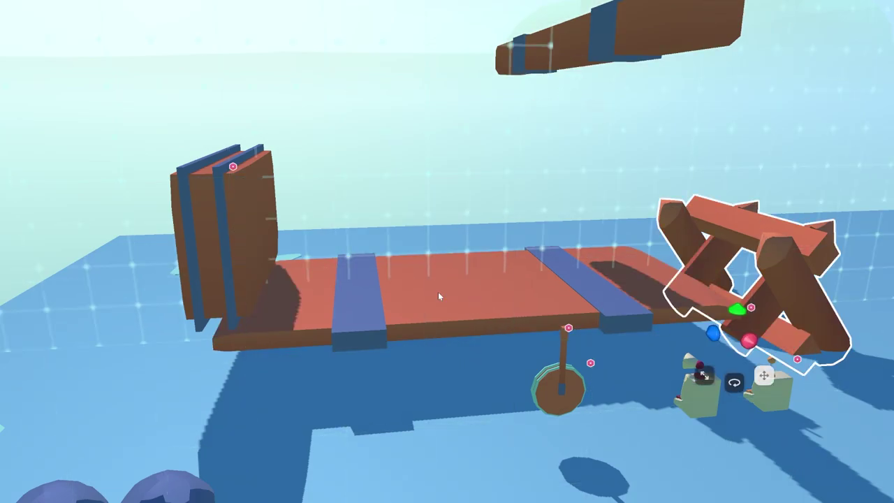
- Duplicate the wooden base under the second catapult's launch platform
{"action": "right_click_drag", "start_coordinate": [437, 292], "coordinate": [419, 363]}
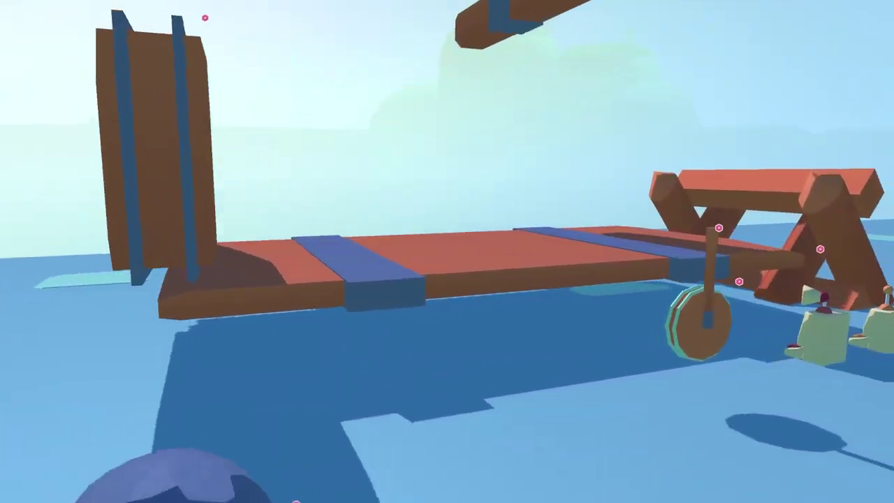
{"action": "right_click_drag", "start_coordinate": [446, 251], "coordinate": [519, 259]}
{"action": "key", "text": "f"}
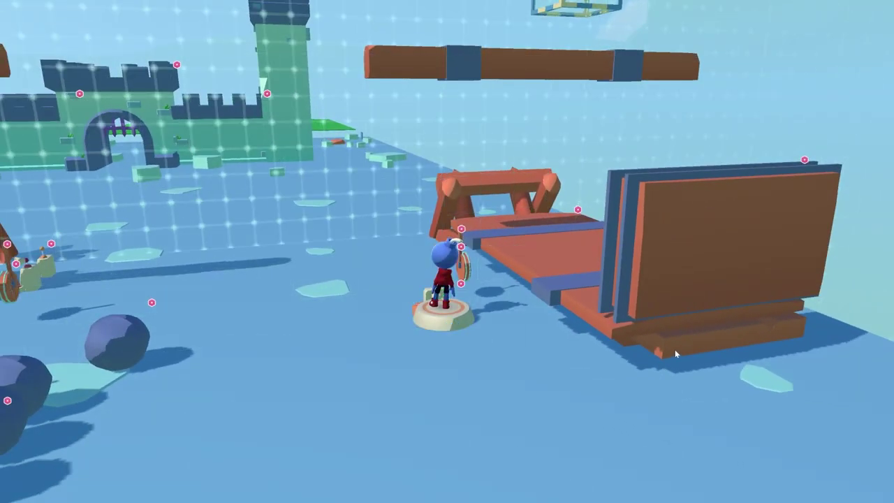
{"action": "left_click", "coordinate": [674, 350]}
{"action": "key", "text": "Delete"}
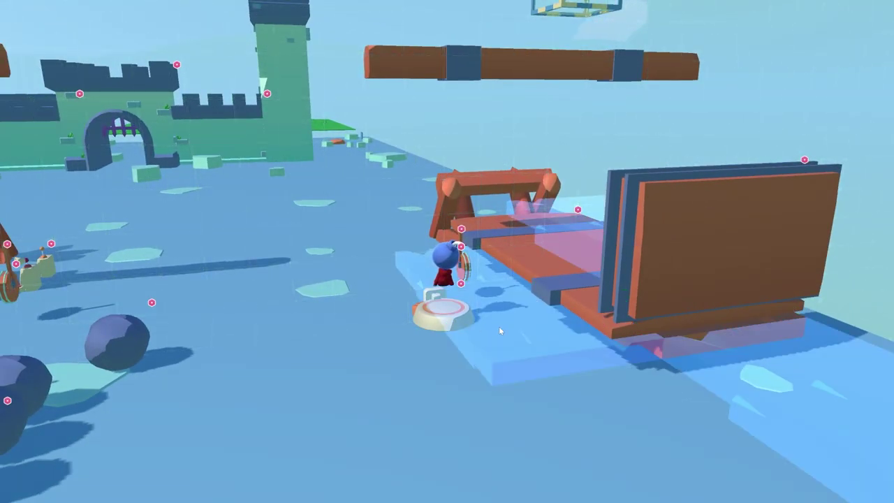
{"action": "left_click", "coordinate": [498, 327]}
{"action": "key", "text": "a"}
- Move the copied base across to the first catapult and place it beneath the launch platform
{"action": "left_click_drag", "start_coordinate": [475, 339], "coordinate": [73, 367]}
{"action": "key", "text": "d"}
{"action": "right_click_drag", "start_coordinate": [73, 367], "coordinate": [371, 248]}
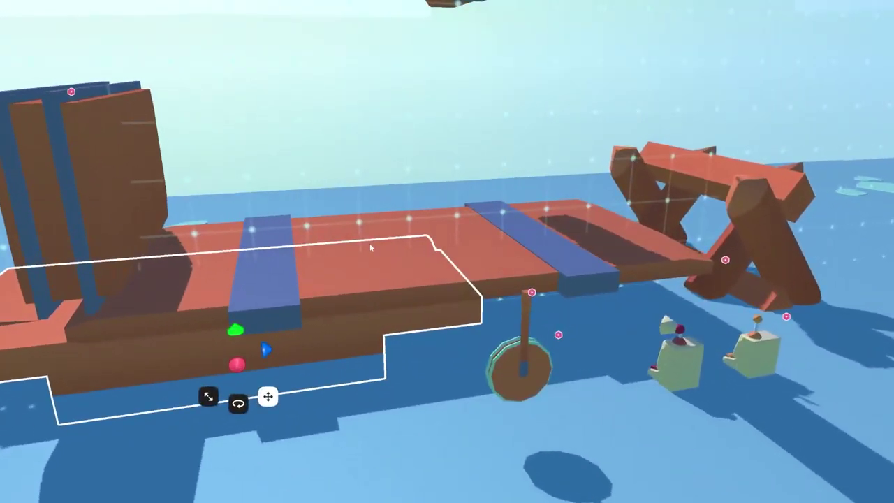
{"action": "left_click_drag", "start_coordinate": [264, 348], "coordinate": [426, 340]}
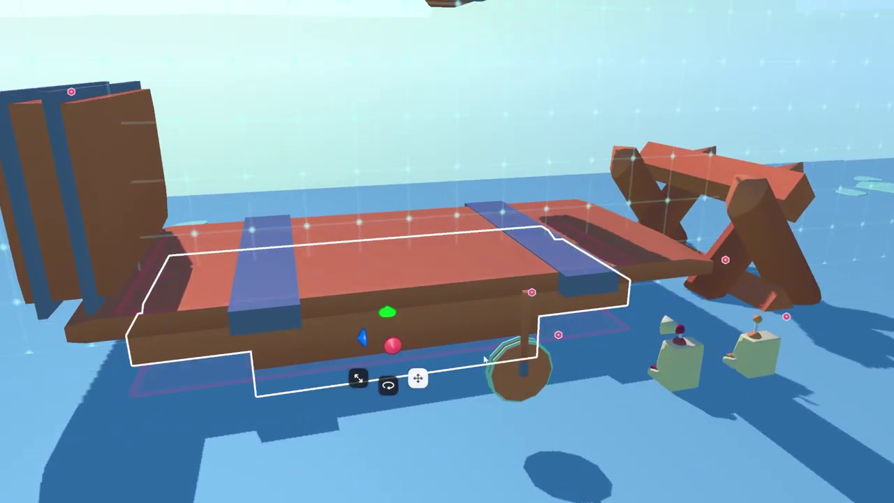
- Start a play-test and walk from the second catapult to the first catapult's firing lever
{"action": "key", "text": "d"}
{"action": "key", "text": "Tab"}
{"action": "key", "text": "w"}
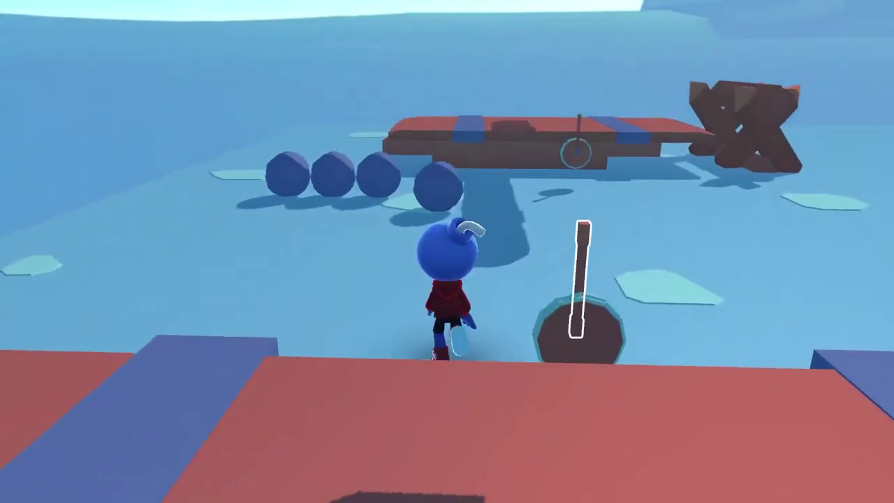
{"action": "key", "text": "w"}
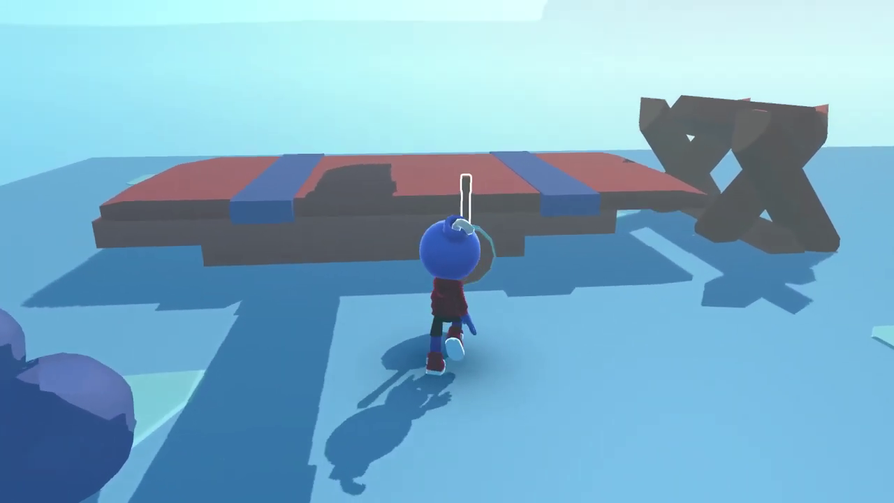